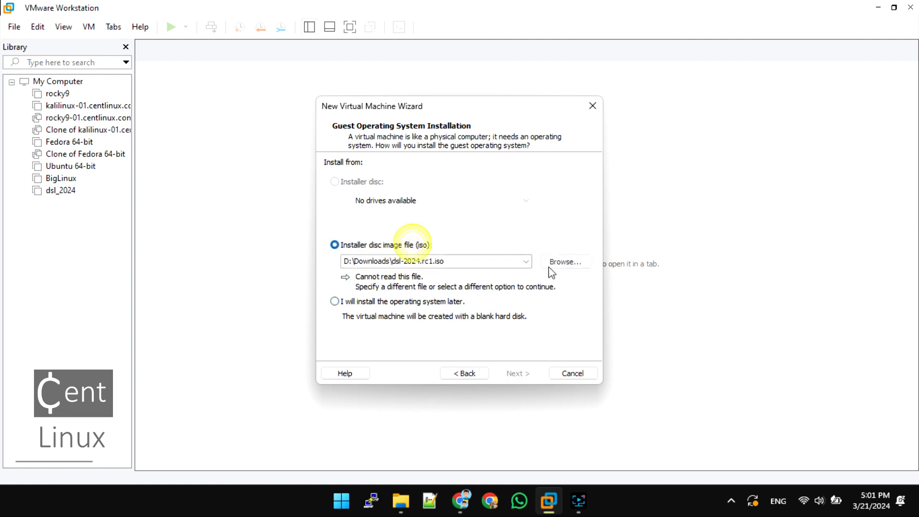
Choose debian-12.5.0-amd64-netinst.iso from Downloads as the installer disc image for the new virtual machine
{"action": "left_click", "coordinate": [560, 263]}
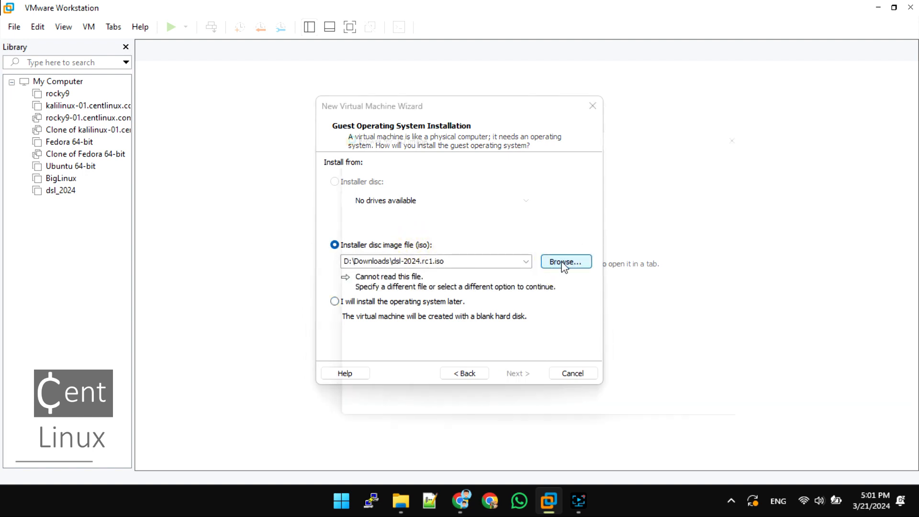
{"action": "left_click", "coordinate": [473, 245]}
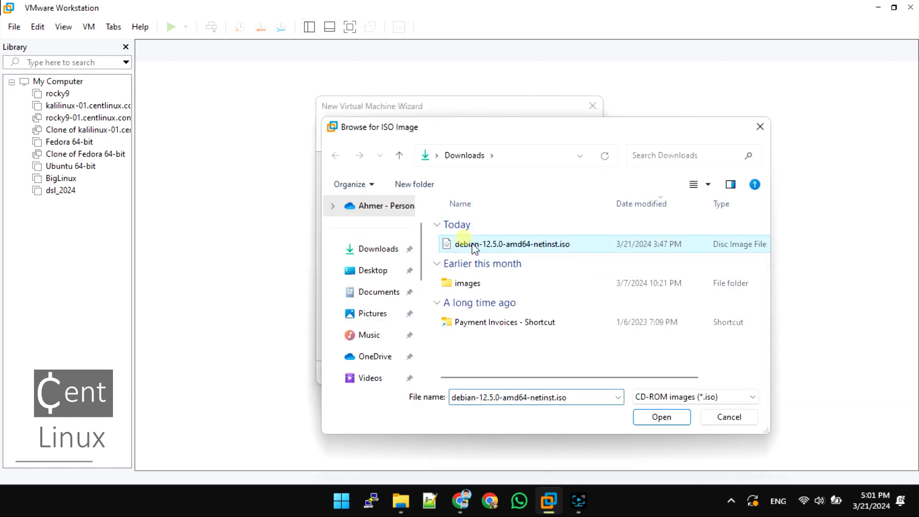
{"action": "left_click", "coordinate": [657, 416]}
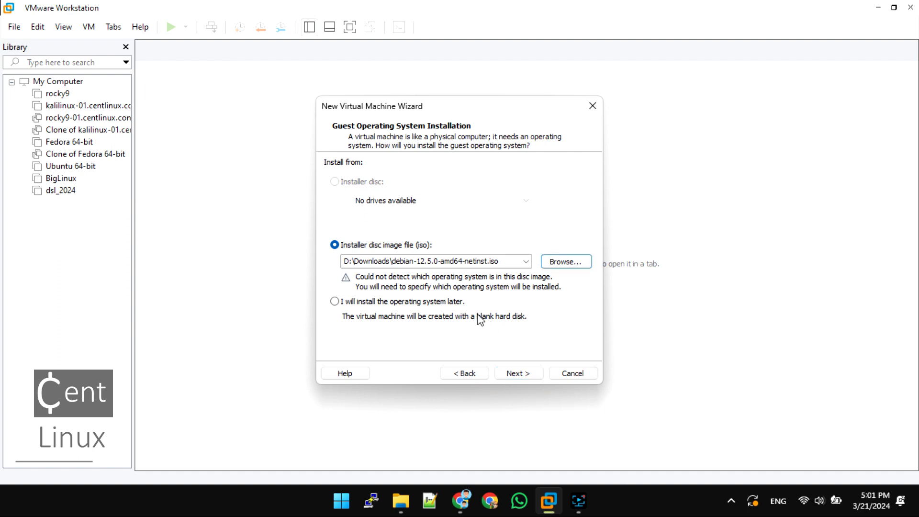
Choose the option to install the operating system later and select Debian 10.x 64-bit as the Linux guest version
{"action": "left_click", "coordinate": [452, 303]}
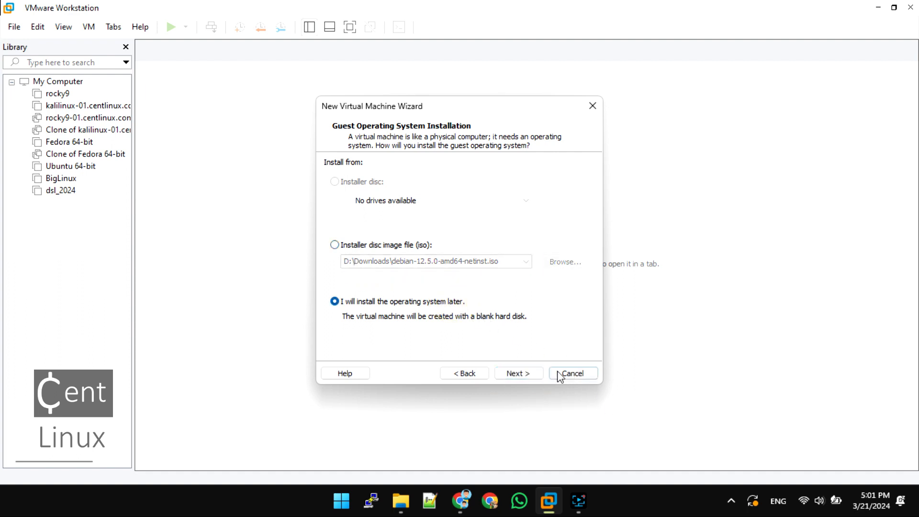
{"action": "left_click", "coordinate": [518, 373]}
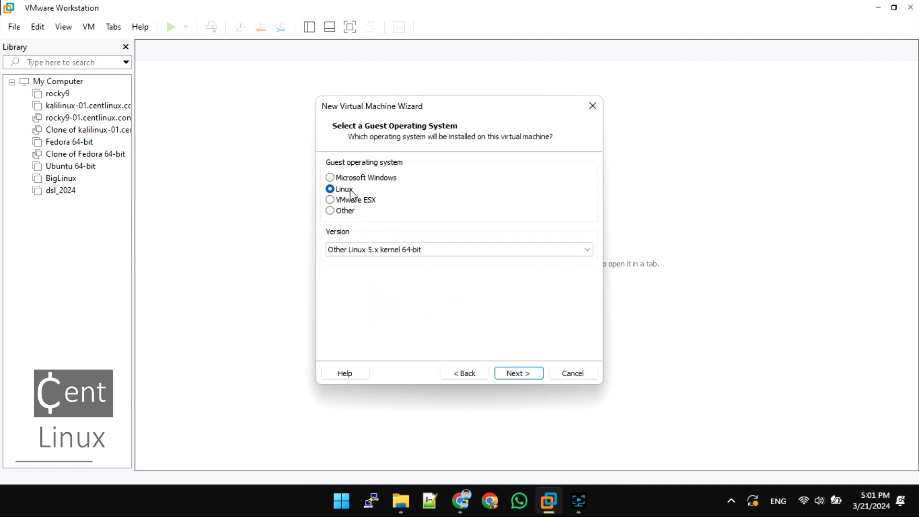
{"action": "left_click", "coordinate": [369, 250]}
{"action": "scroll", "coordinate": [430, 231], "scroll_direction": "up", "scroll_amount": 10}
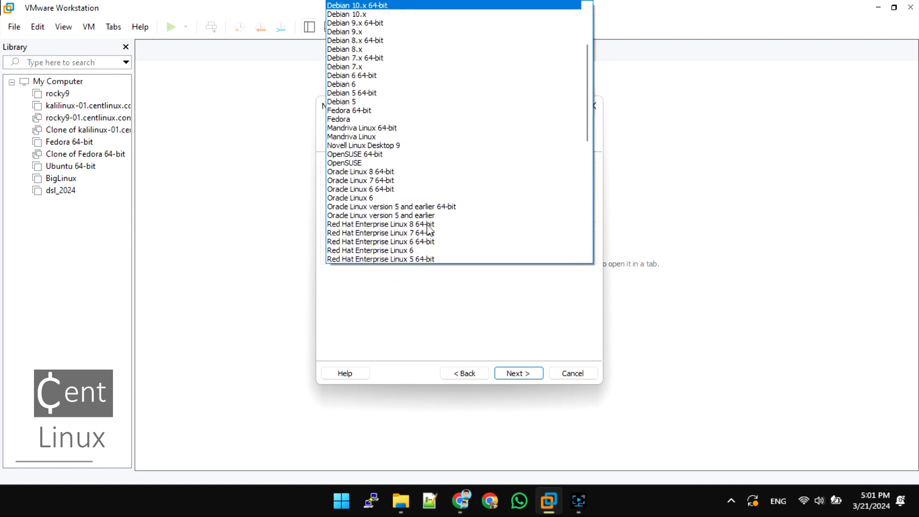
{"action": "scroll", "coordinate": [380, 48], "scroll_direction": "up", "scroll_amount": 2}
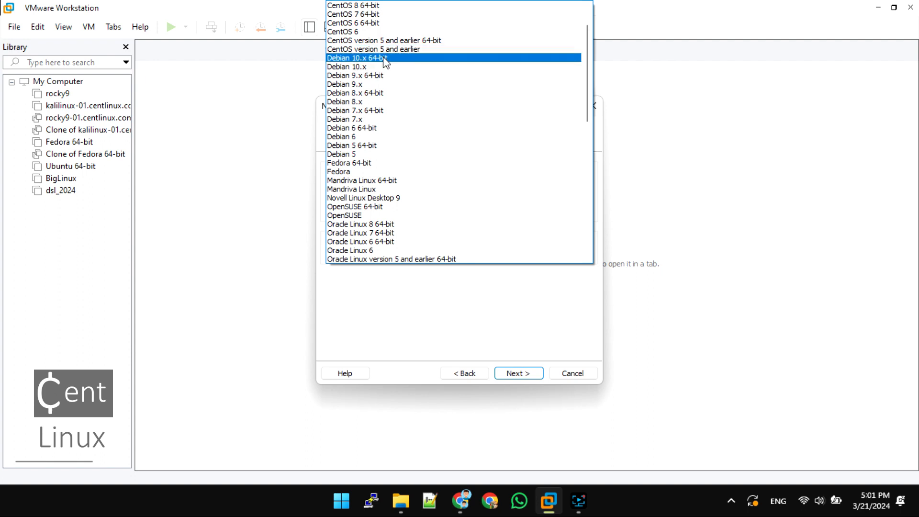
{"action": "left_click", "coordinate": [385, 58]}
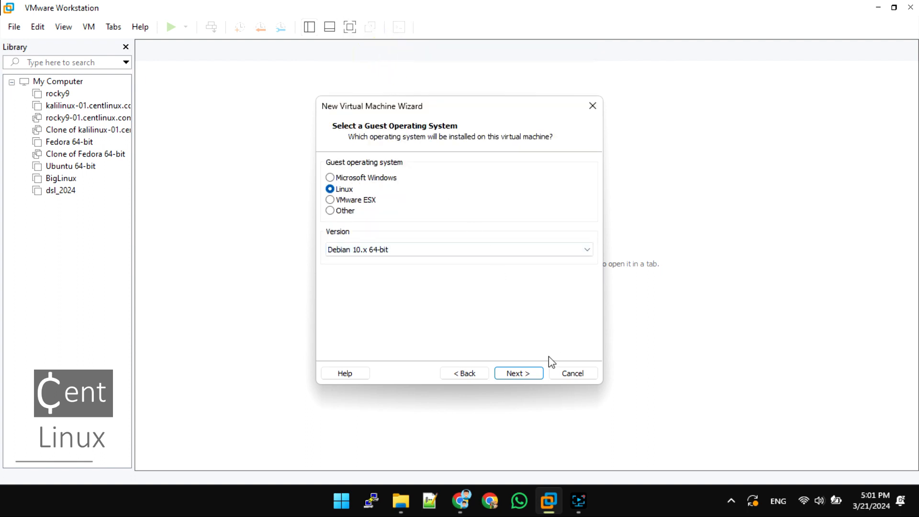
{"action": "left_click", "coordinate": [518, 373]}
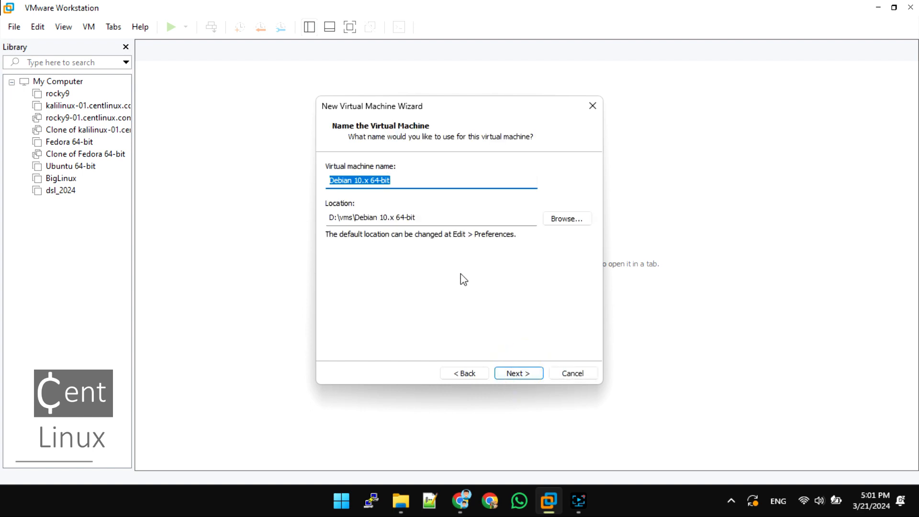
Name the virtual machine Debian-12 and continue to the processor configuration
{"action": "key", "text": "End"}
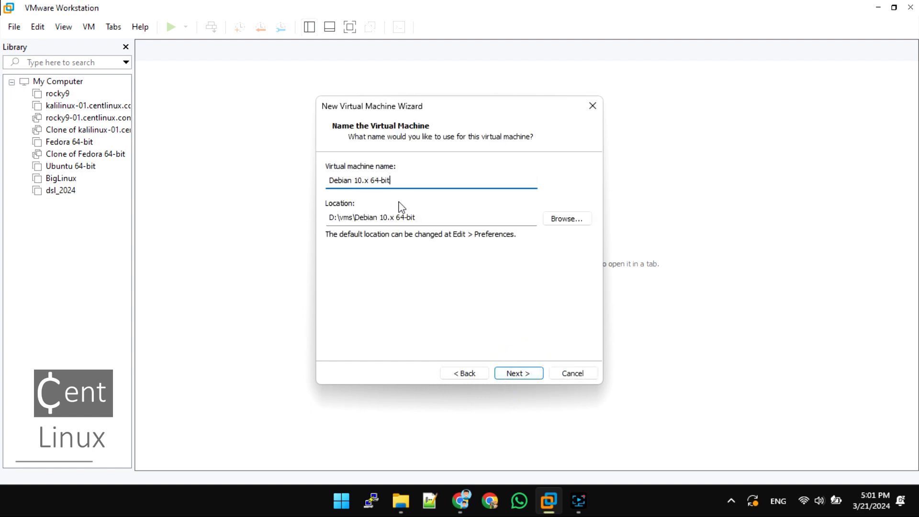
{"action": "key", "text": "BackSpace"}
{"action": "key", "text": "BackSpace"}
{"action": "key", "text": "BackSpace"}
{"action": "key", "text": "BackSpace"}
{"action": "key", "text": "BackSpace"}
{"action": "key", "text": "BackSpace"}
{"action": "key", "text": "BackSpace"}
{"action": "key", "text": "BackSpace"}
{"action": "type", "text": "2"}
{"action": "key", "text": "Left"}
{"action": "key", "text": "Left"}
{"action": "key", "text": "BackSpace"}
{"action": "type", "text": "-"}
{"action": "left_click", "coordinate": [532, 374]}
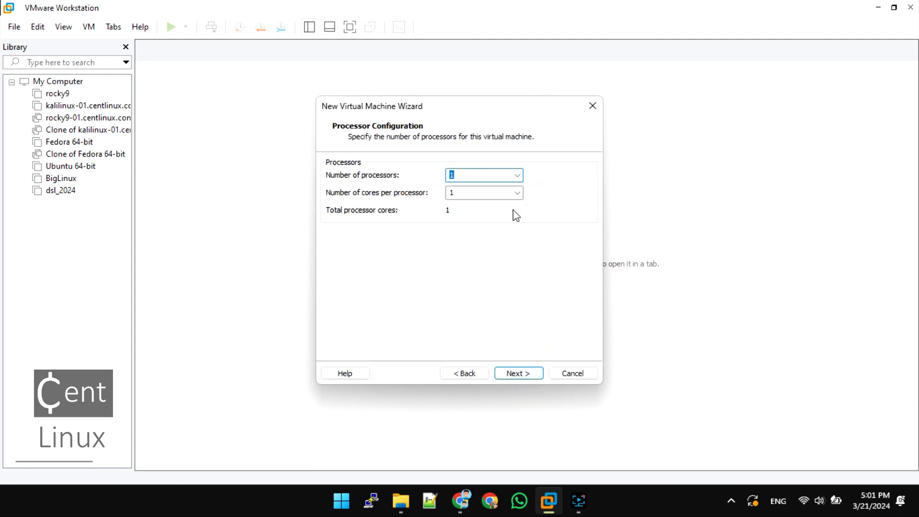
Set 2 cores per processor and keep the memory at 2048 MB for the virtual machine
{"action": "left_click", "coordinate": [518, 193]}
{"action": "left_click", "coordinate": [489, 221]}
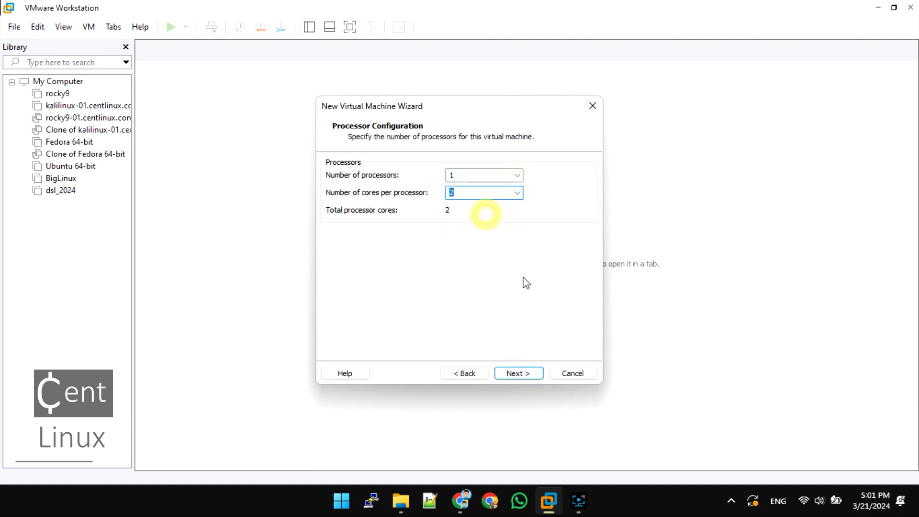
{"action": "left_click", "coordinate": [529, 374]}
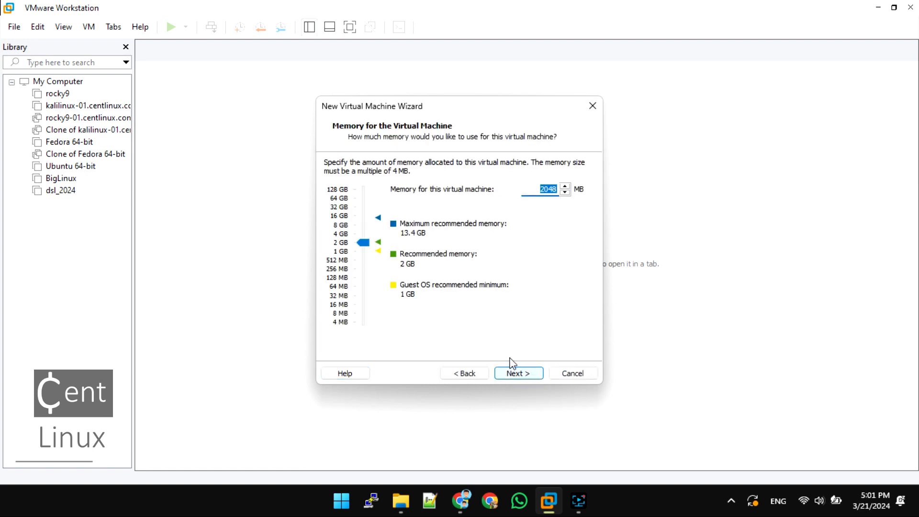
{"action": "left_click", "coordinate": [528, 373]}
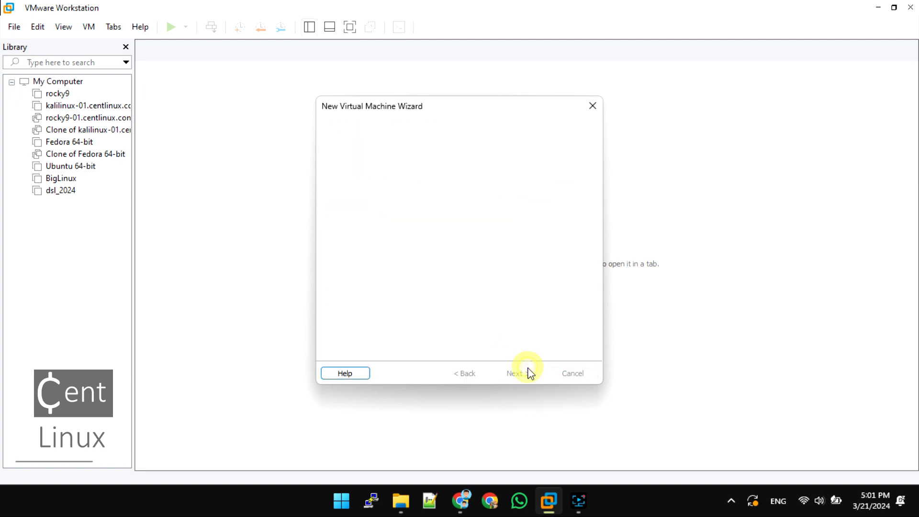
Accept NAT networking, a 20 GB SCSI disk split into multiple files and the suggested disk file, then finish creating the virtual machine
{"action": "left_click", "coordinate": [526, 378]}
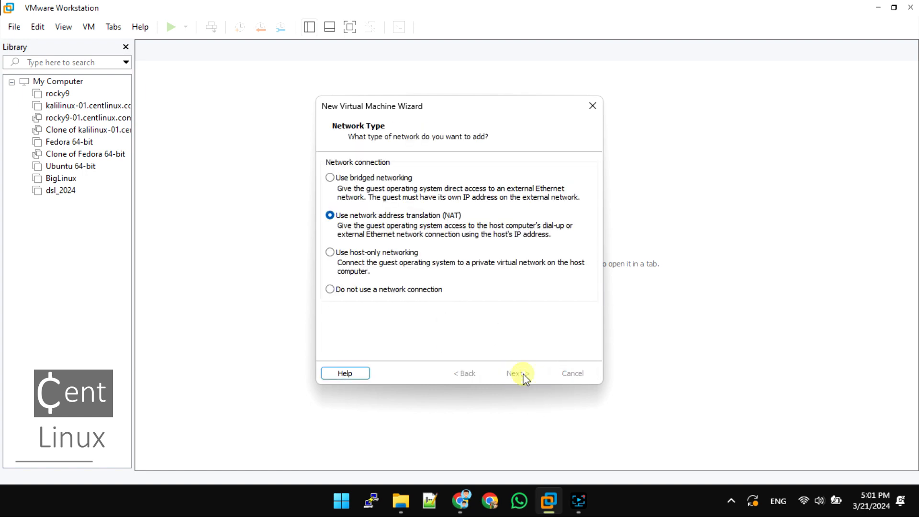
{"action": "left_click", "coordinate": [525, 376]}
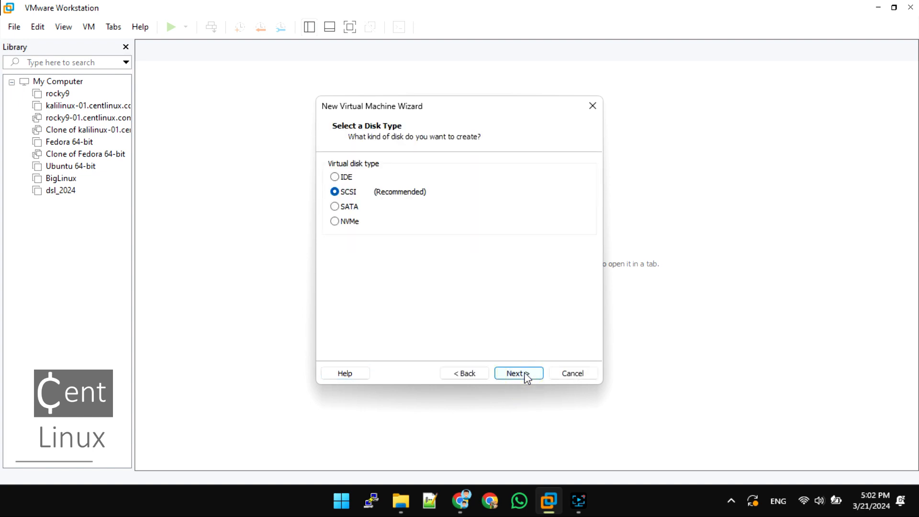
{"action": "left_click", "coordinate": [525, 375]}
{"action": "left_click", "coordinate": [517, 372]}
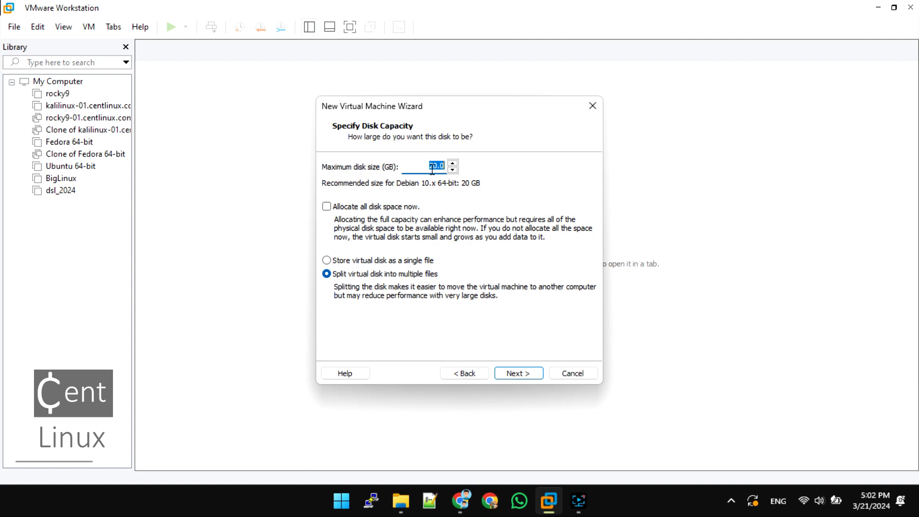
{"action": "left_click", "coordinate": [511, 371]}
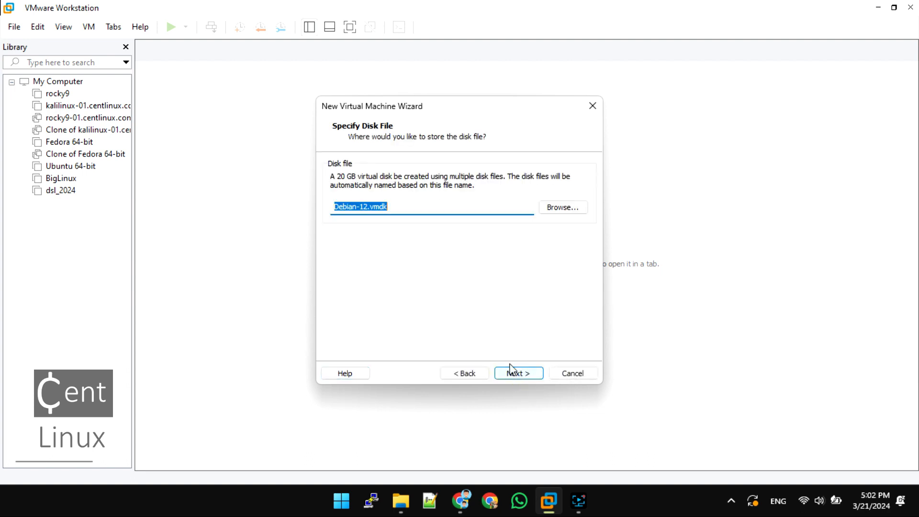
{"action": "left_click", "coordinate": [522, 375]}
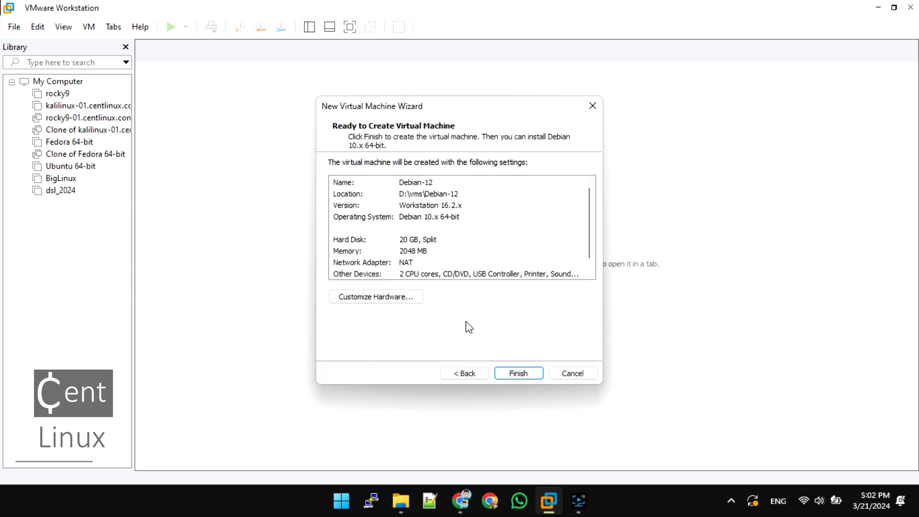
{"action": "left_click", "coordinate": [516, 373]}
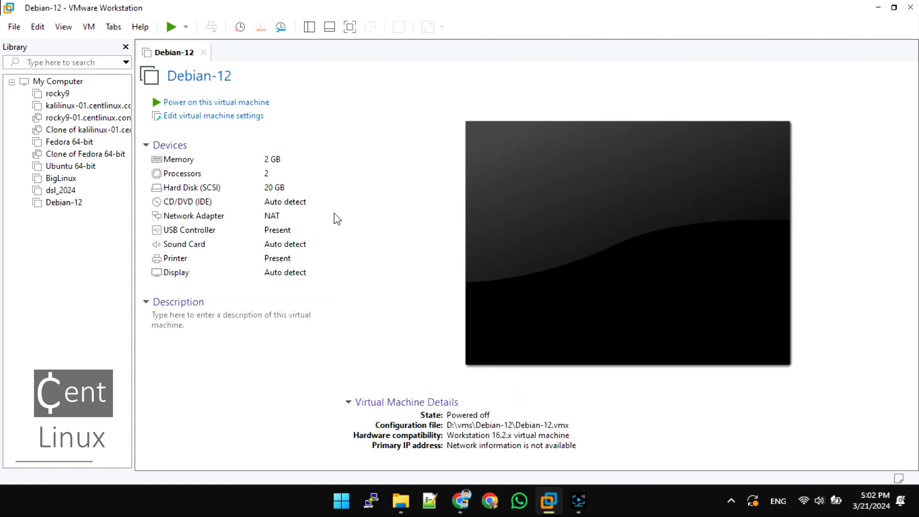
Set the Debian-12 machine's CD/DVD drive to use the ISO image debian-12.5.0-amd64-netinst.iso from Downloads
{"action": "left_click", "coordinate": [296, 210]}
{"action": "double_click", "coordinate": [296, 209]}
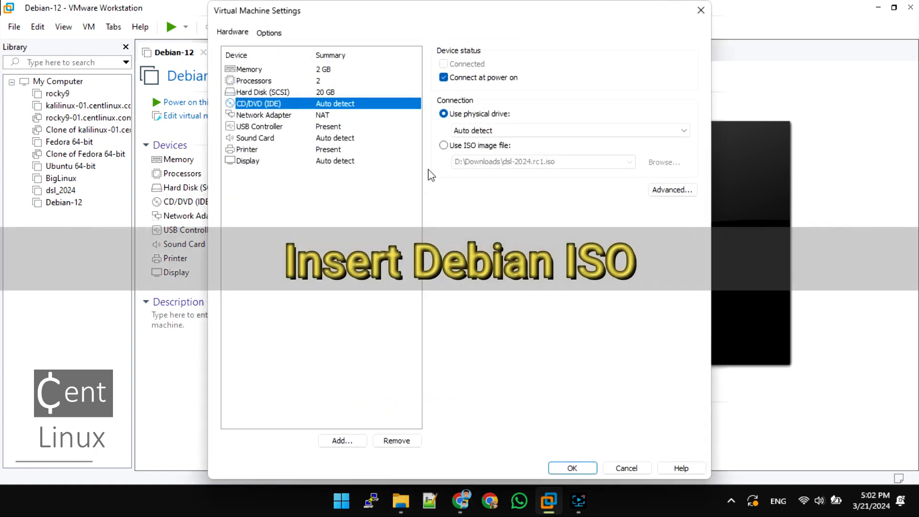
{"action": "left_click", "coordinate": [489, 146]}
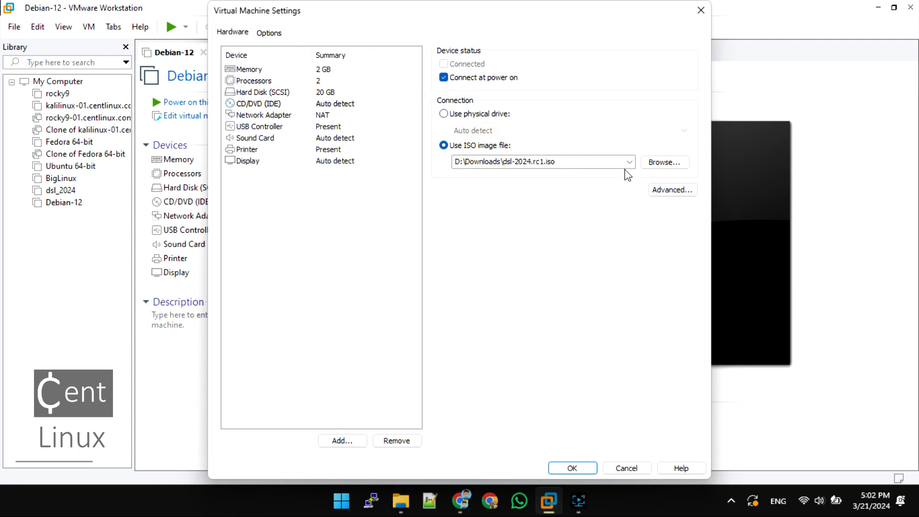
{"action": "left_click", "coordinate": [630, 162]}
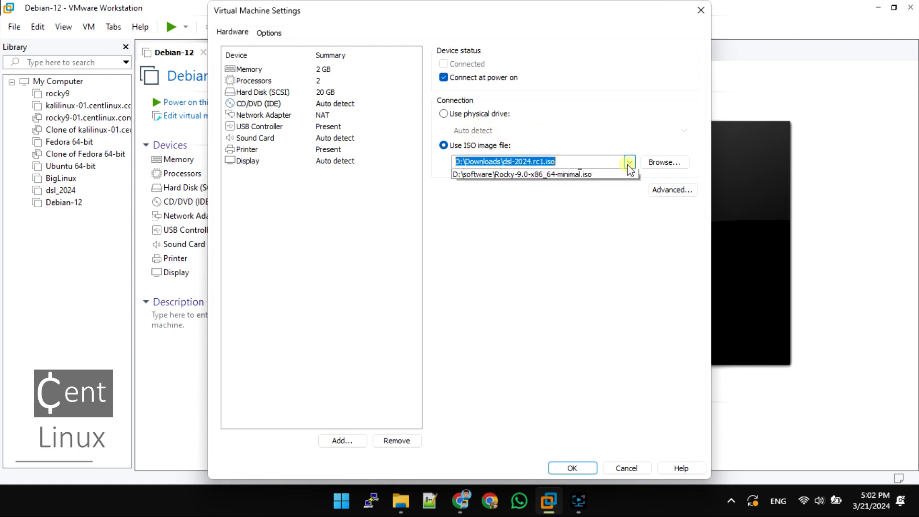
{"action": "left_click", "coordinate": [656, 164]}
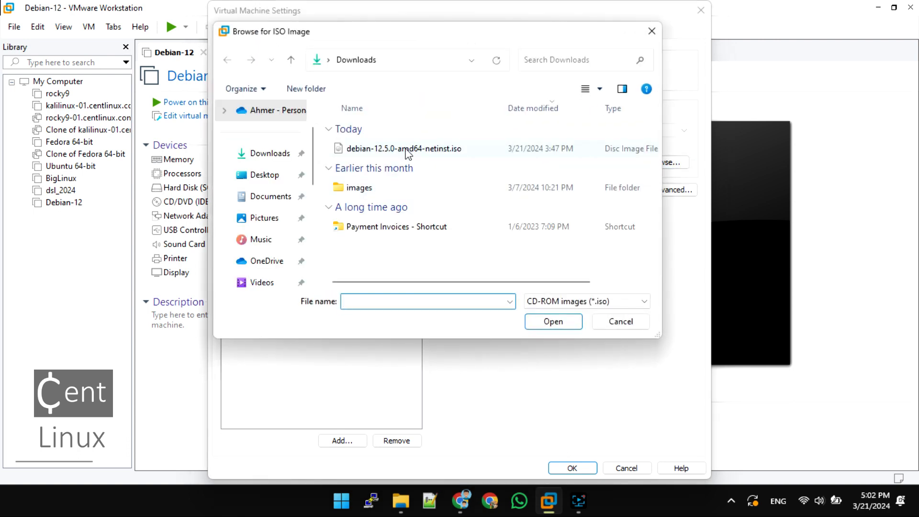
{"action": "double_click", "coordinate": [390, 149]}
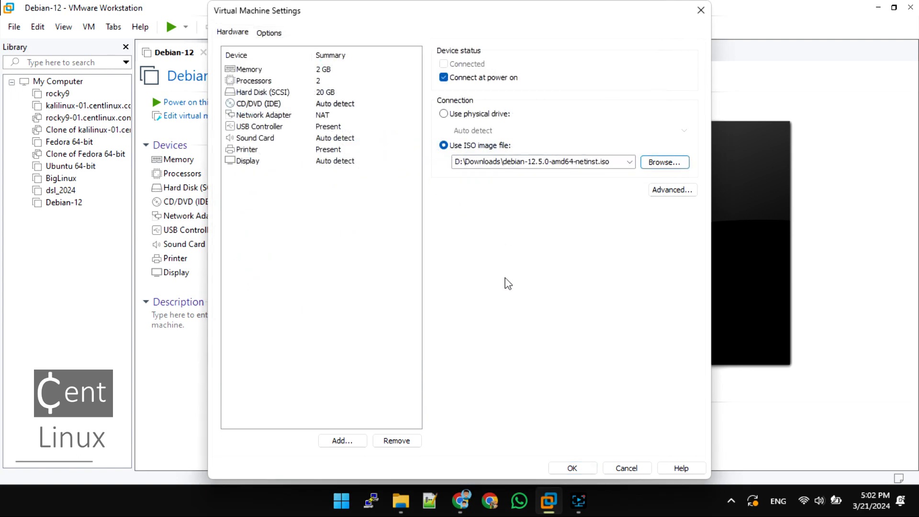
{"action": "left_click", "coordinate": [574, 469]}
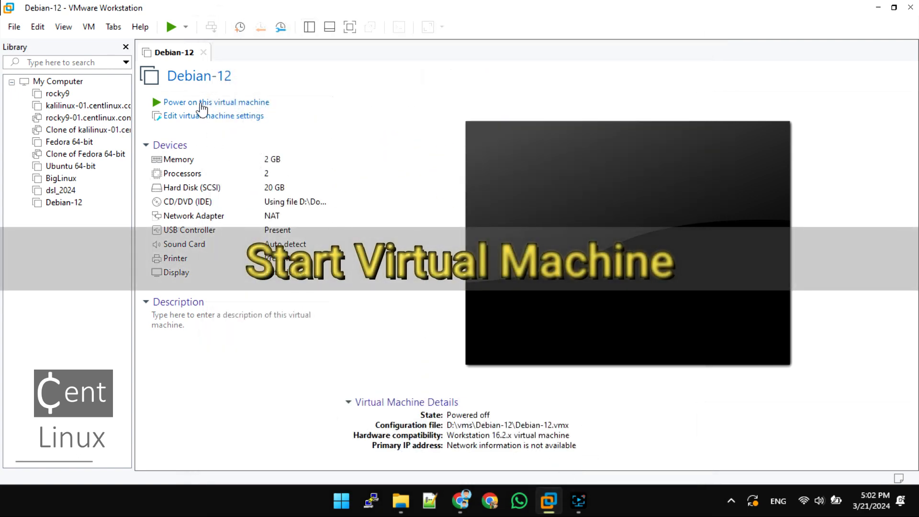
Power on the Debian-12 virtual machine, dismiss the side channel mitigations hint and show the machine in full screen
{"action": "left_click", "coordinate": [199, 102]}
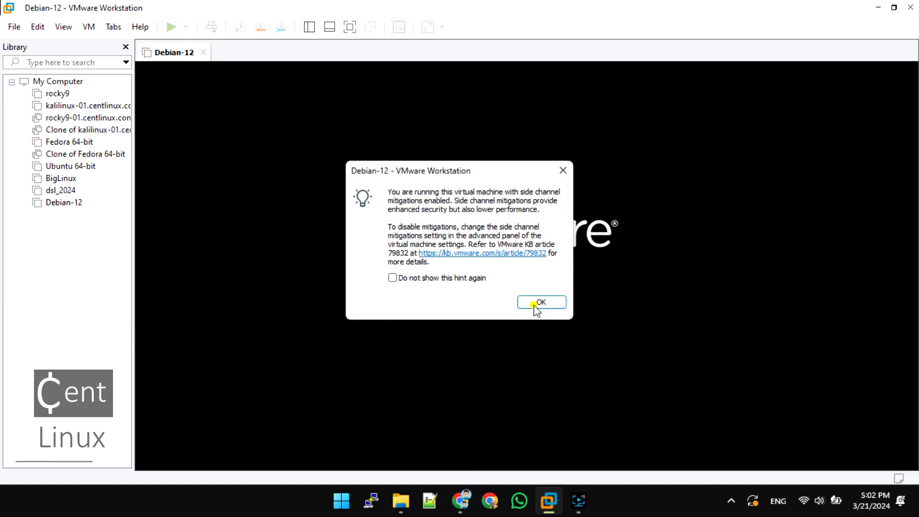
{"action": "left_click", "coordinate": [533, 306]}
{"action": "left_click", "coordinate": [350, 27]}
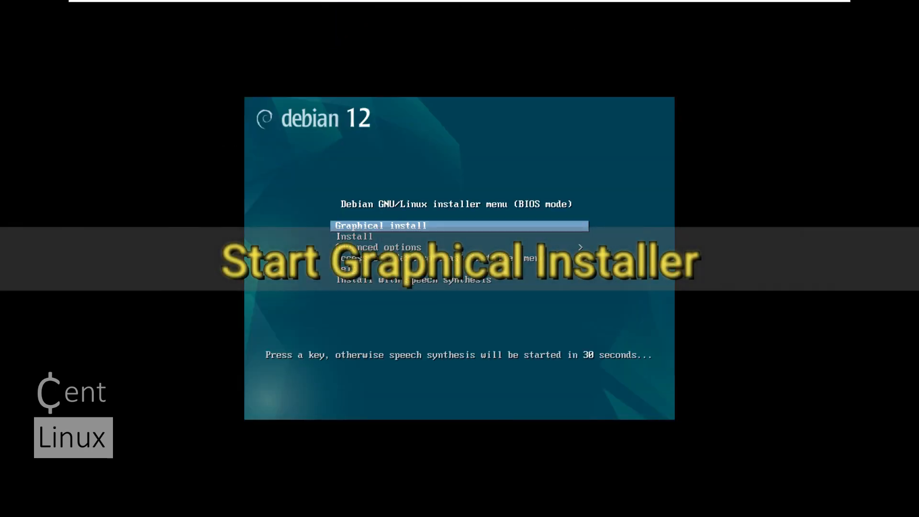
Start the Graphical install from the Debian GNU/Linux installer boot menu
{"action": "key", "text": "Down"}
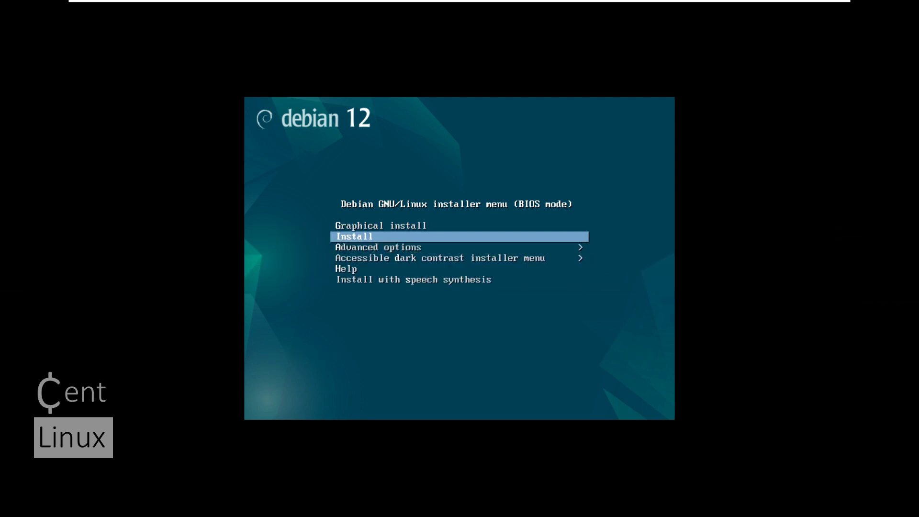
{"action": "key", "text": "Up"}
{"action": "key", "text": "Return"}
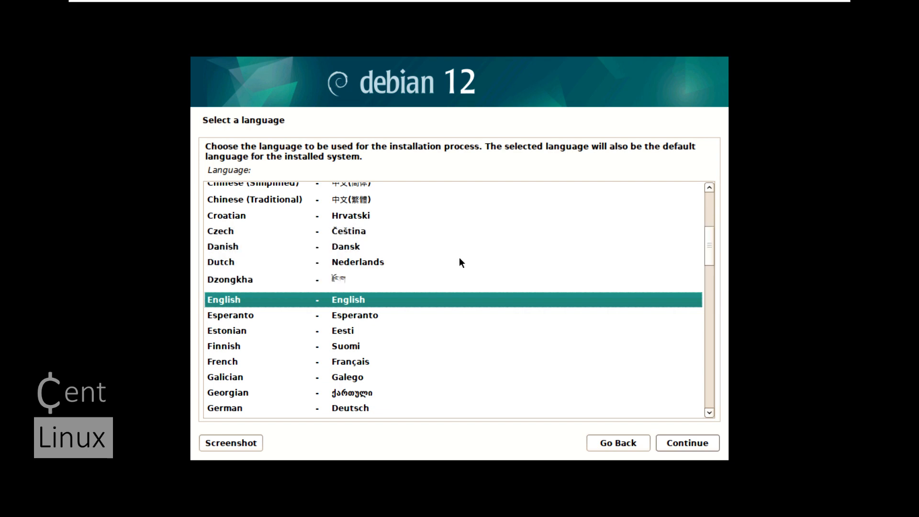
Accept English as the language, United States as the location and American English as the keymap in the installer
{"action": "left_click", "coordinate": [704, 445]}
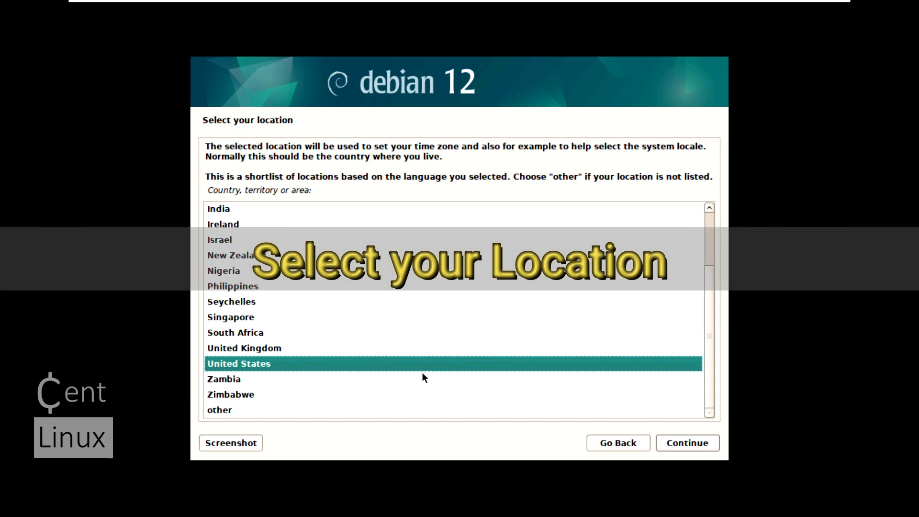
{"action": "left_click", "coordinate": [681, 443]}
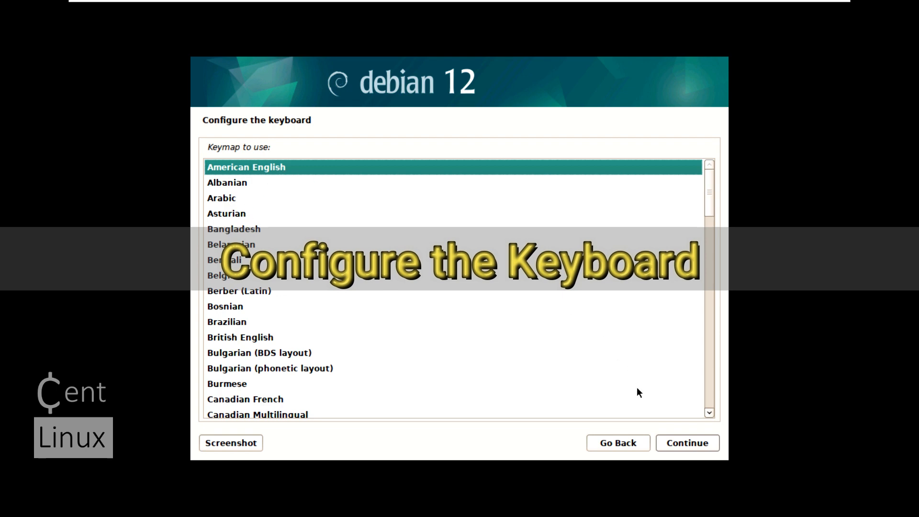
{"action": "left_click", "coordinate": [670, 445]}
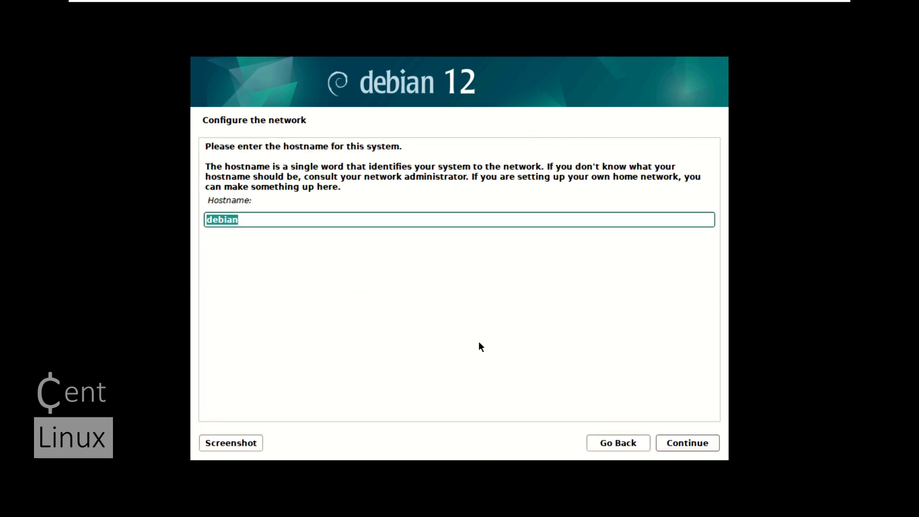
Set the system's hostname to debian-01.centlinux.com and continue to the user and password setup
{"action": "key", "text": "End"}
{"action": "type", "text": "-01"}
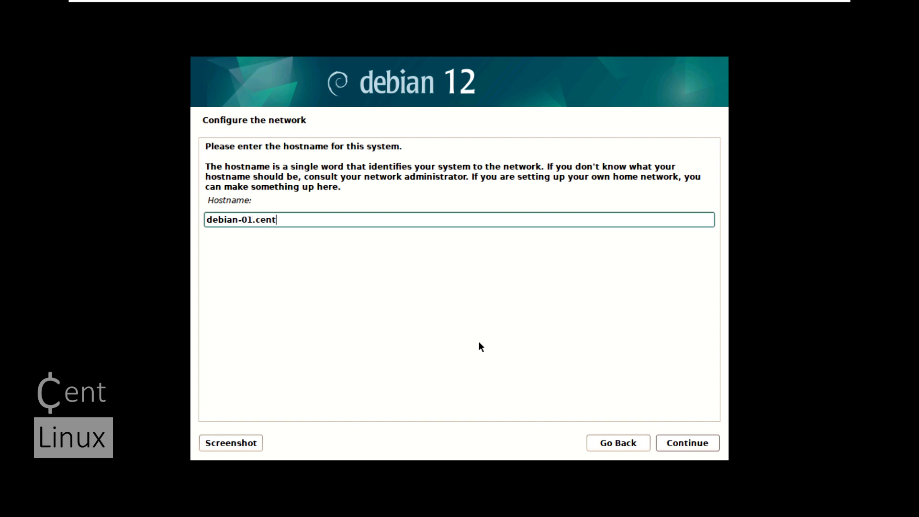
{"action": "type", "text": ".centlinux.com"}
{"action": "left_click", "coordinate": [709, 444]}
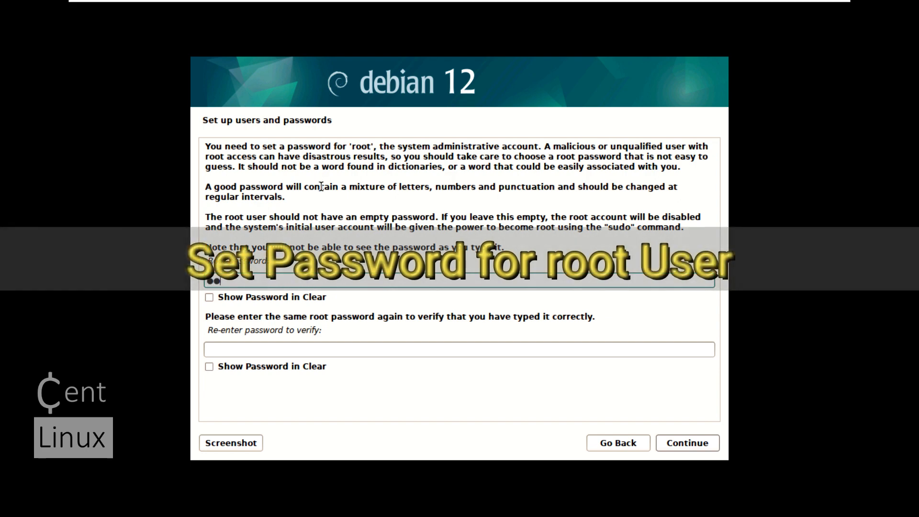
Enter the root password, repeat it for verification and continue to the new user account setup
{"action": "type", "text": "***"}
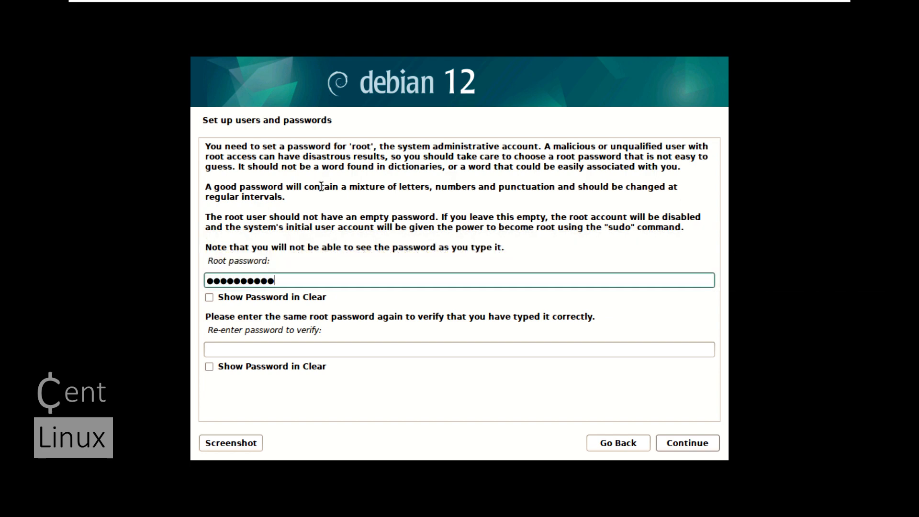
{"action": "left_click", "coordinate": [233, 351]}
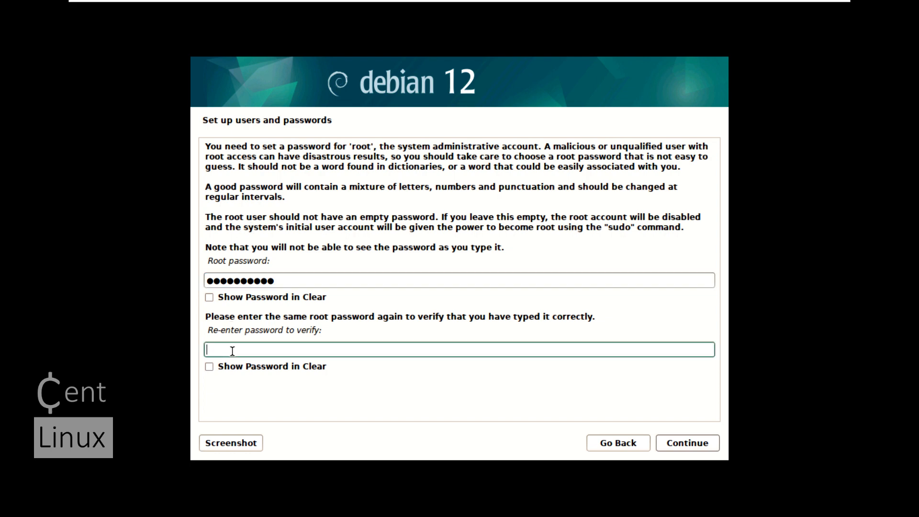
{"action": "type", "text": "*****"}
{"action": "left_click", "coordinate": [705, 443]}
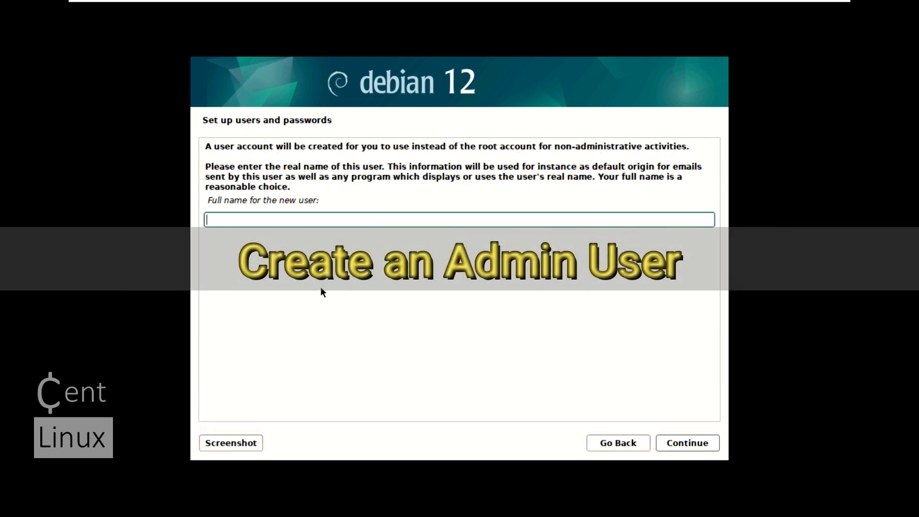
Enter the new user's full name and accept the suggested username for the account
{"action": "type", "text": "alaric"}
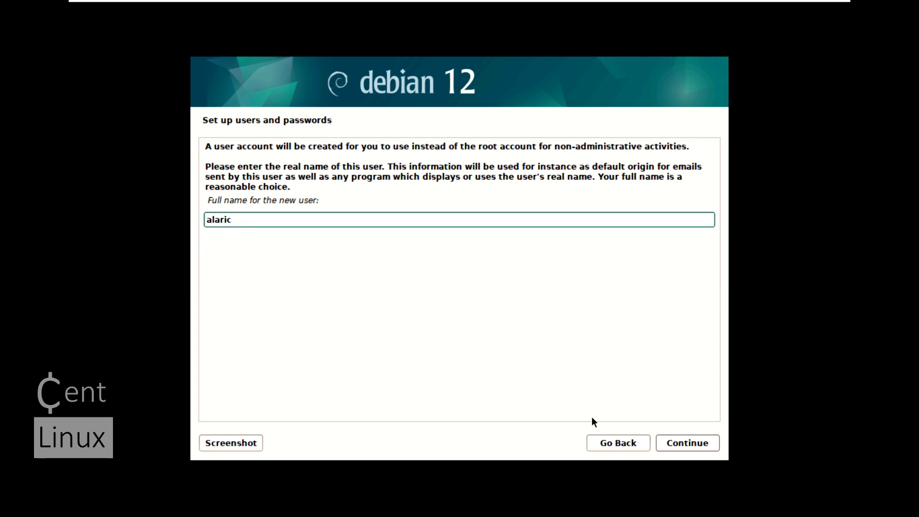
{"action": "left_click", "coordinate": [668, 441]}
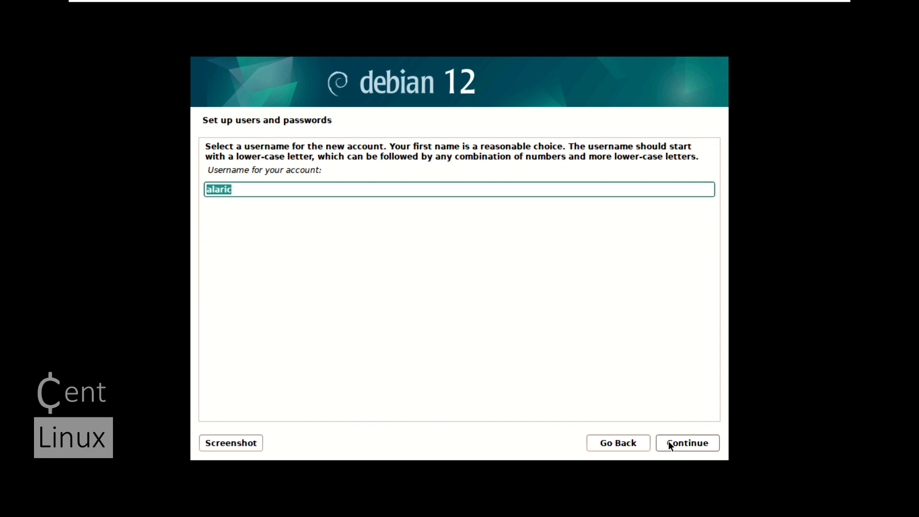
{"action": "left_click", "coordinate": [669, 441]}
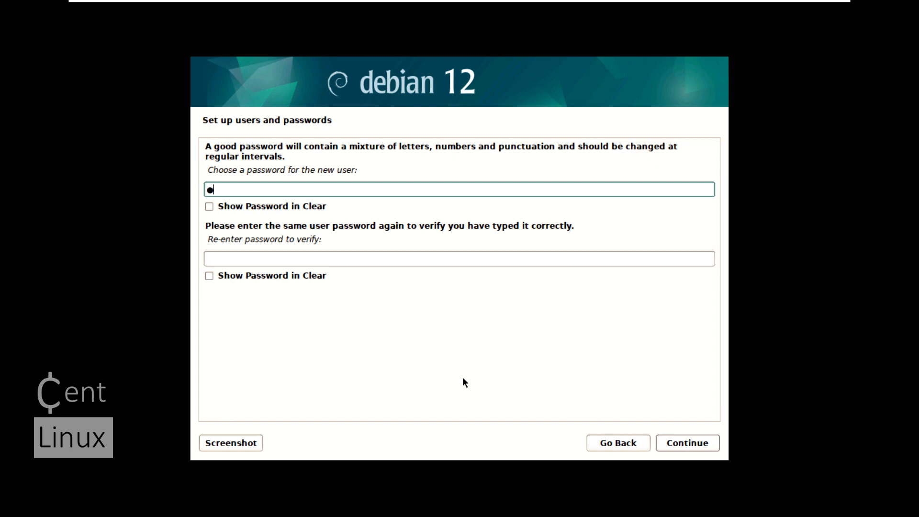
Enter and verify the new user's password, and accept Eastern as the time zone
{"action": "type", "text": "•••••"}
{"action": "key", "text": "Tab"}
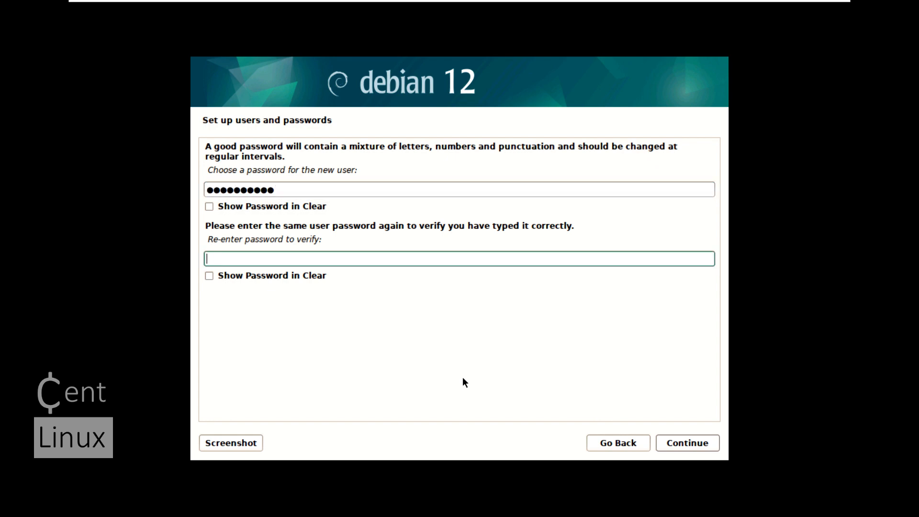
{"action": "type", "text": "•••••"}
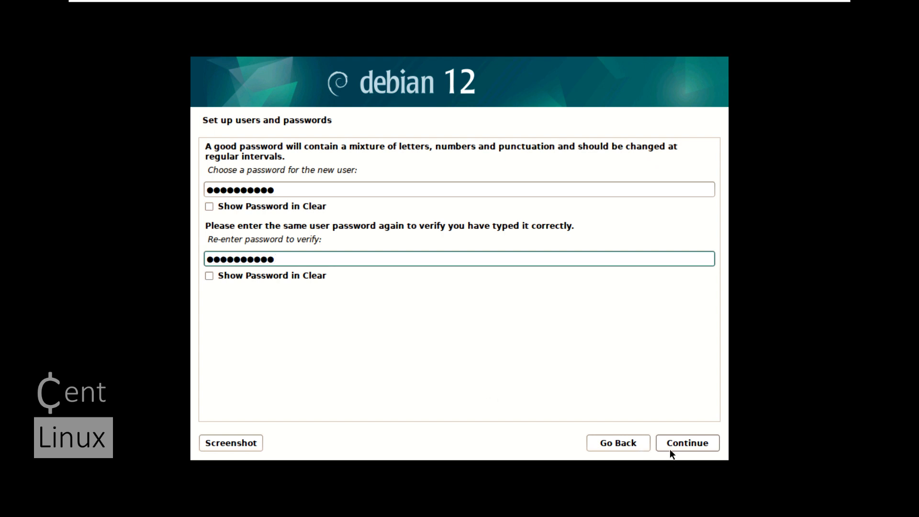
{"action": "type", "text": "••••••"}
{"action": "left_click", "coordinate": [696, 443]}
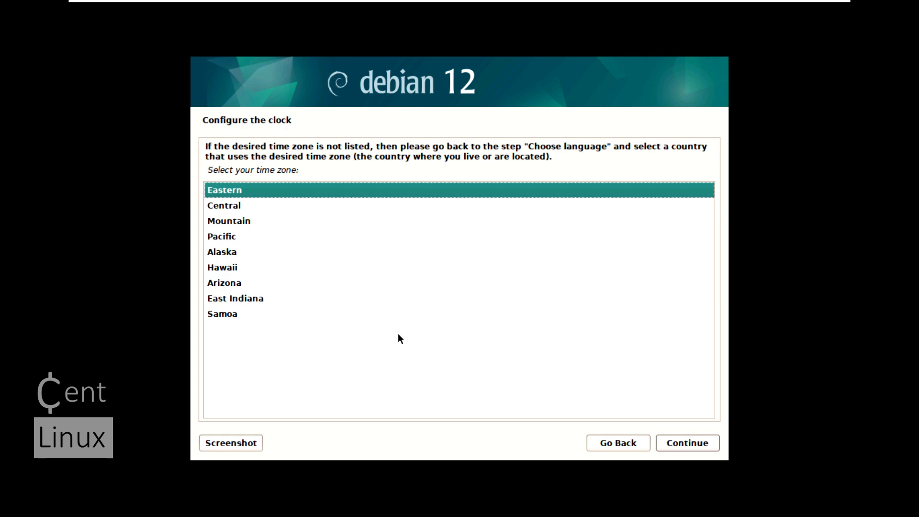
{"action": "left_click", "coordinate": [700, 445]}
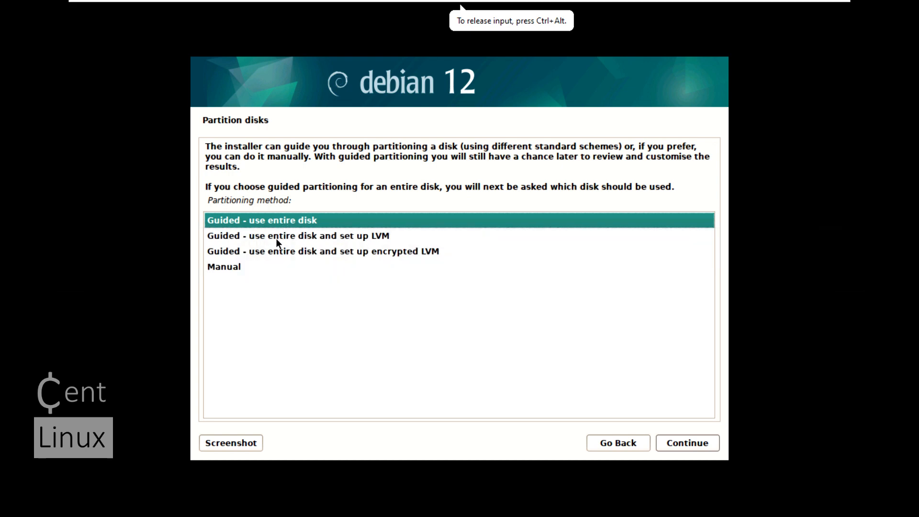
Choose guided partitioning of the entire sda disk with LVM, keeping all files in one partition
{"action": "left_click", "coordinate": [278, 241]}
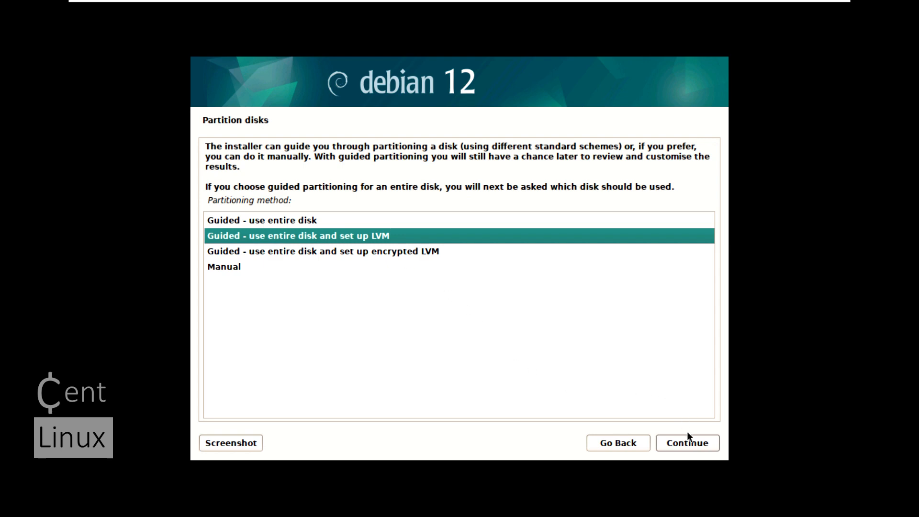
{"action": "left_click", "coordinate": [694, 444]}
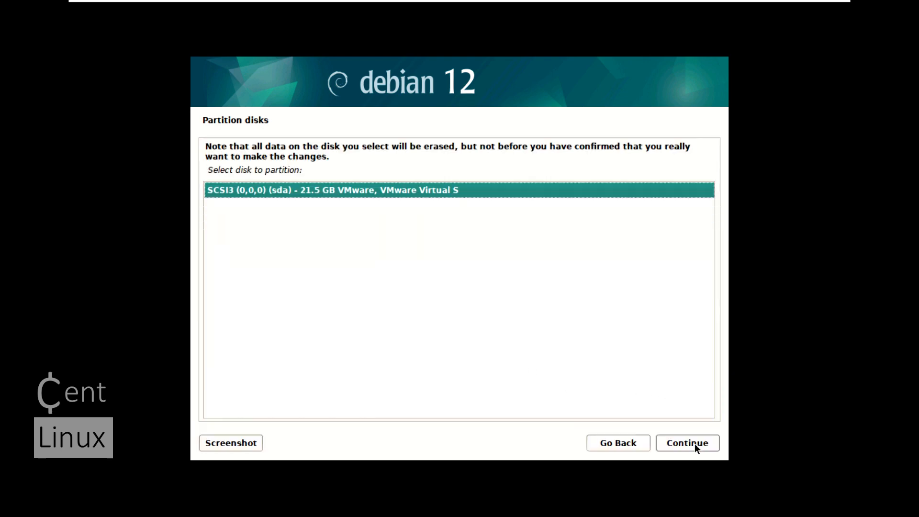
{"action": "left_click", "coordinate": [694, 444]}
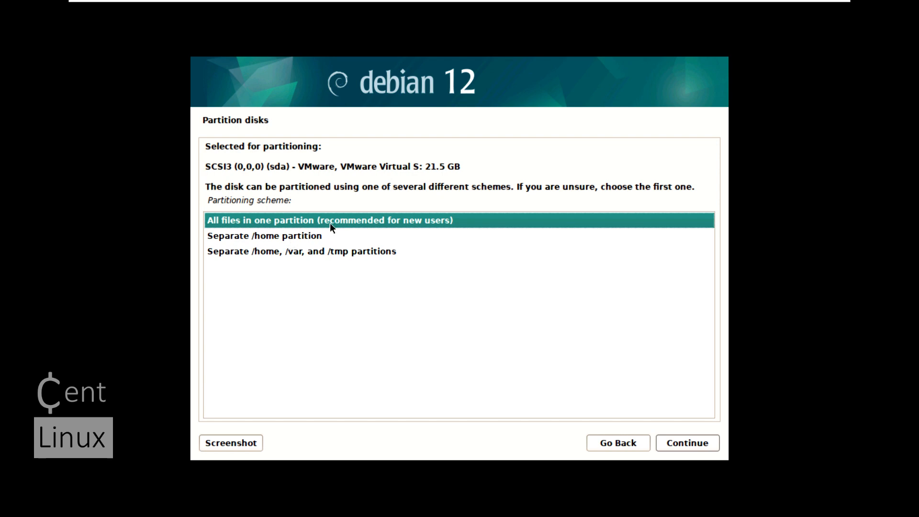
{"action": "left_click", "coordinate": [688, 444]}
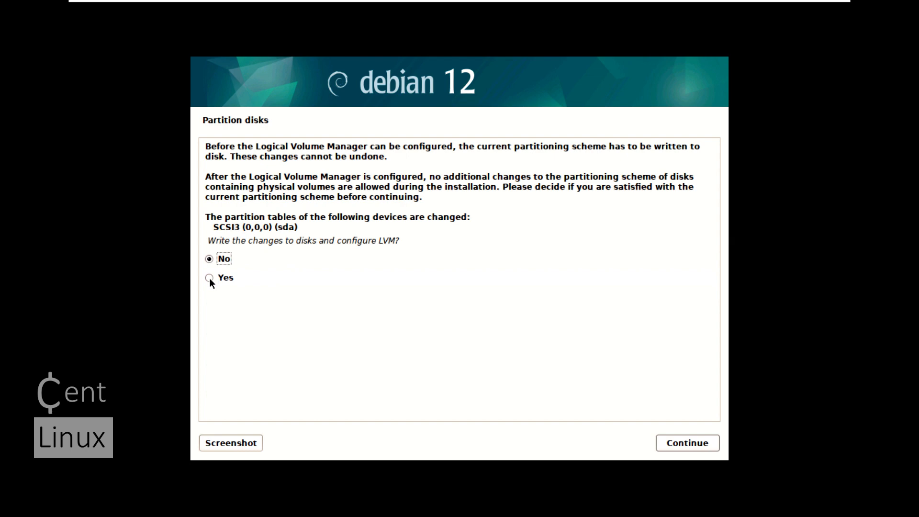
Agree to configure LVM using 21.0 GB of the volume group and write the partition changes to the disk
{"action": "left_click", "coordinate": [701, 443]}
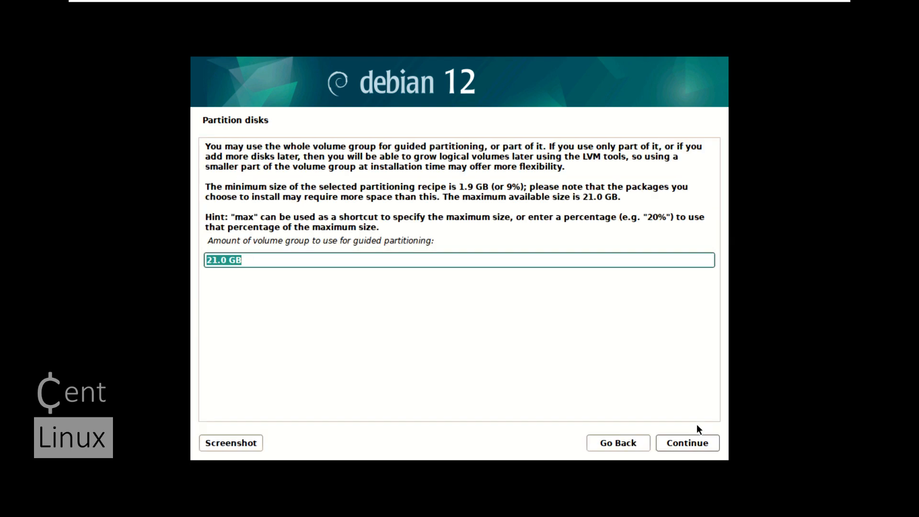
{"action": "left_click", "coordinate": [704, 444]}
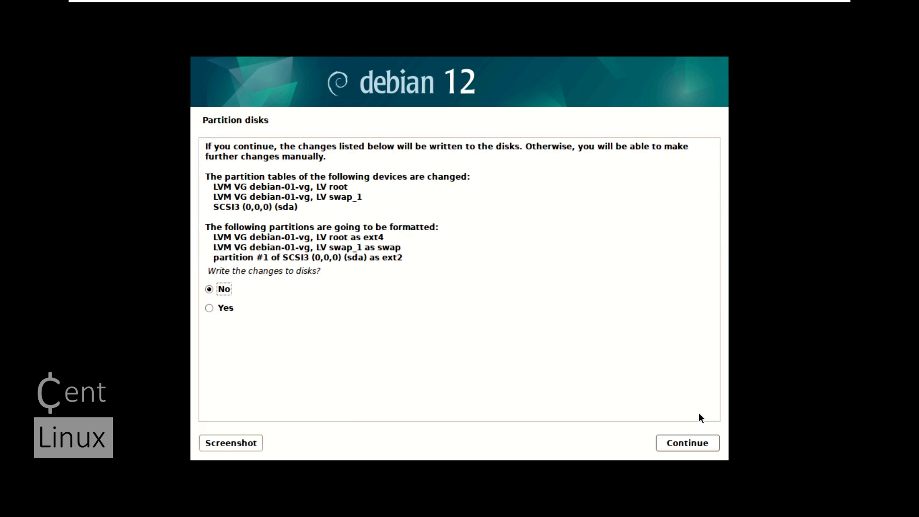
{"action": "left_click", "coordinate": [209, 307]}
{"action": "left_click", "coordinate": [700, 441]}
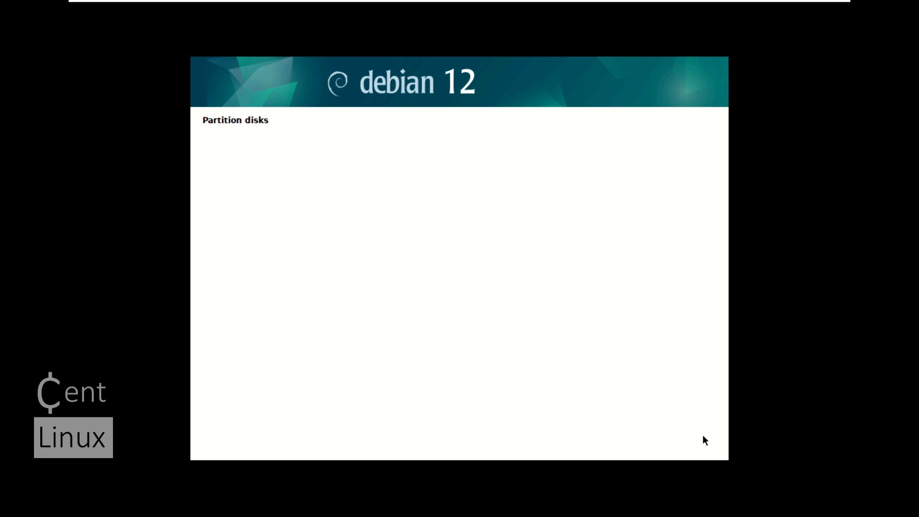